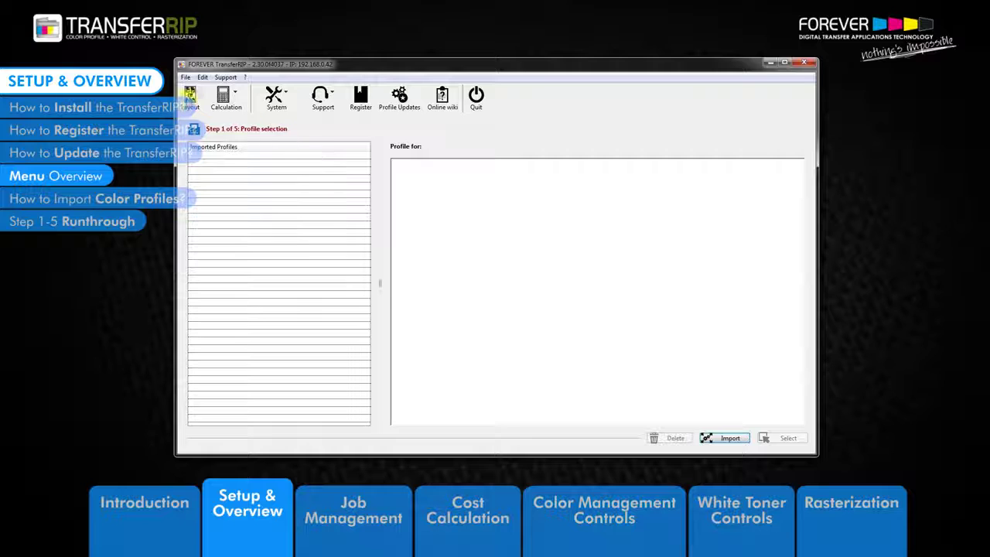
Step: Create a layout job with the default name New Job and return to the main window
{"action": "left_click", "coordinate": [190, 99]}
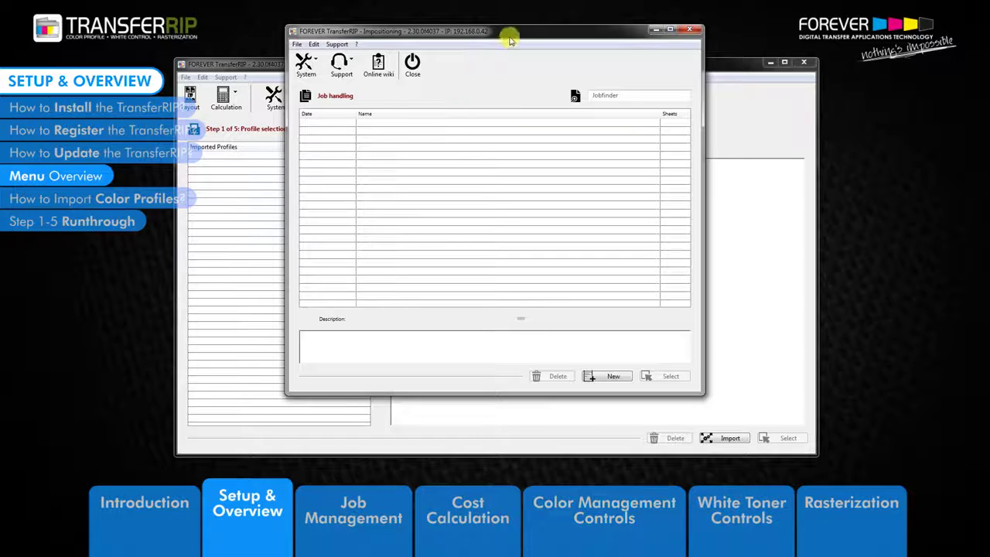
{"action": "left_click_drag", "start_coordinate": [510, 40], "coordinate": [542, 107]}
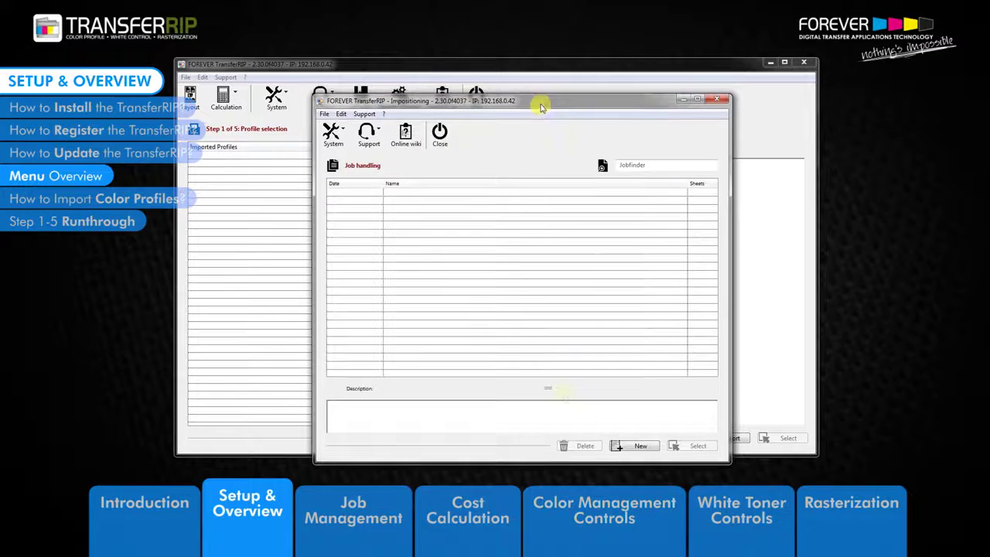
{"action": "left_click", "coordinate": [640, 446]}
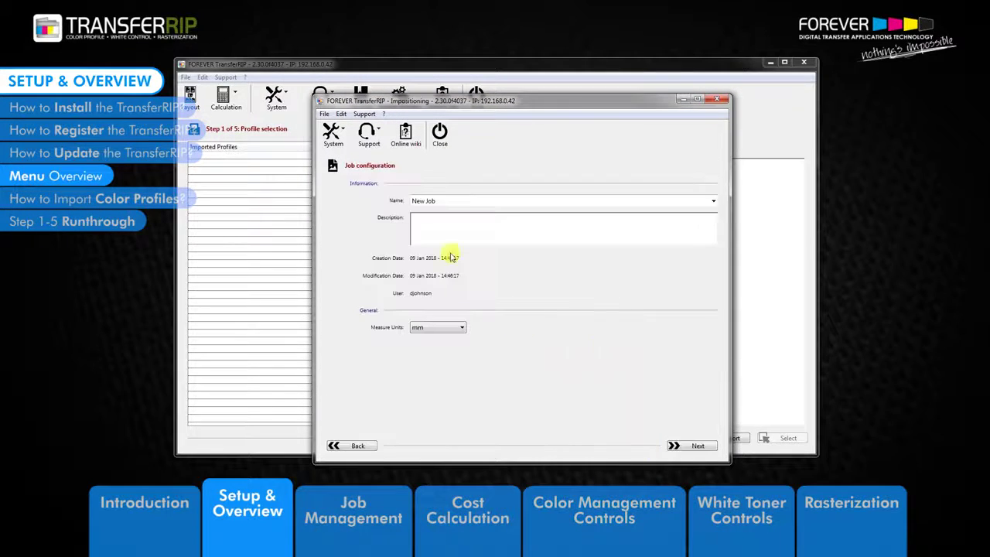
{"action": "double_click", "coordinate": [438, 201]}
{"action": "left_click", "coordinate": [713, 200]}
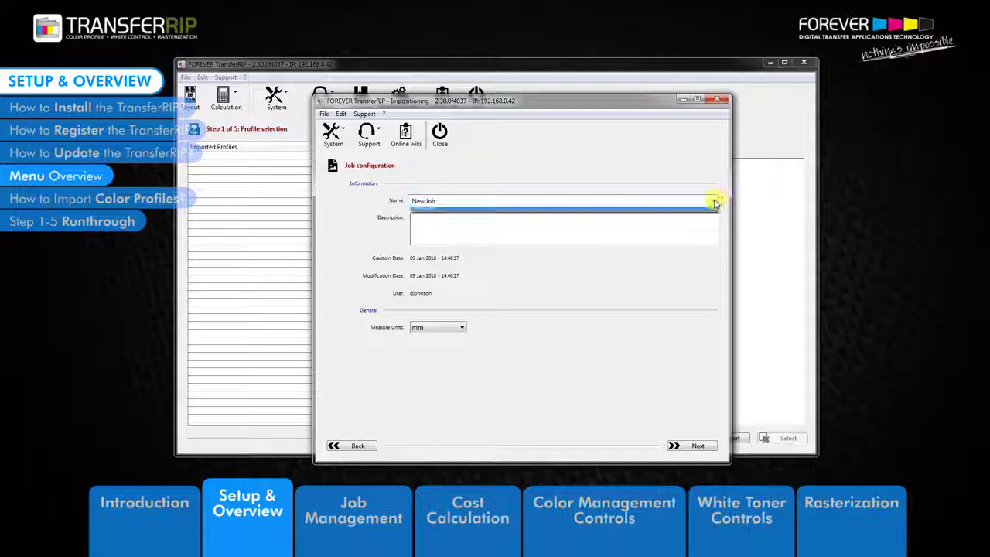
{"action": "left_click", "coordinate": [713, 201]}
{"action": "left_click", "coordinate": [360, 447]}
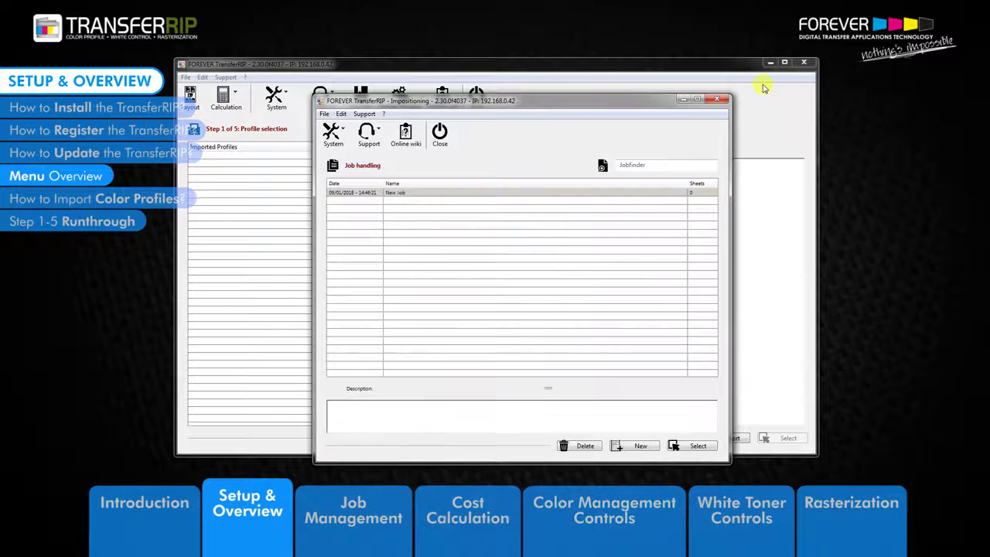
{"action": "left_click", "coordinate": [717, 99]}
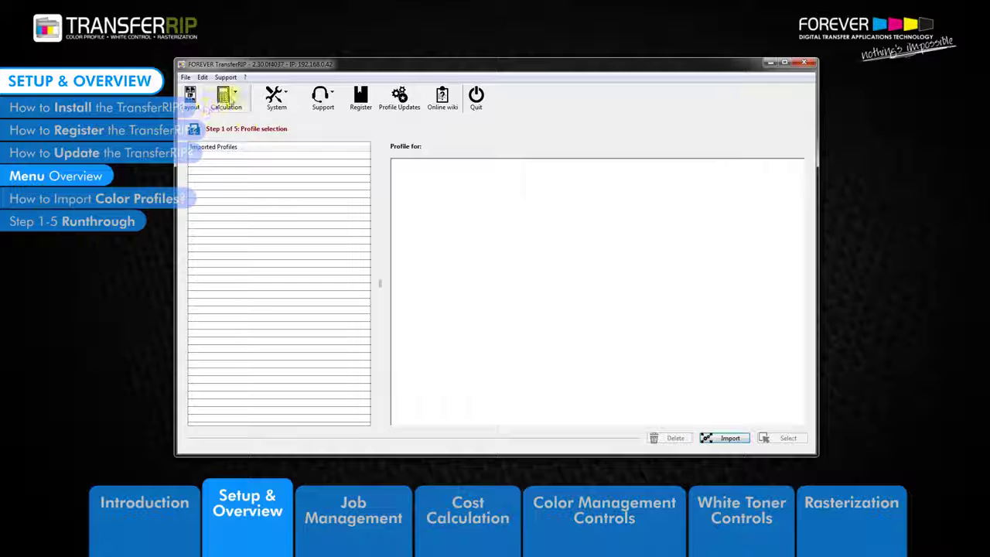
Step: Look at the Cost Estimator's calculation settings and its list of calculations, closing each window
{"action": "left_click", "coordinate": [226, 97]}
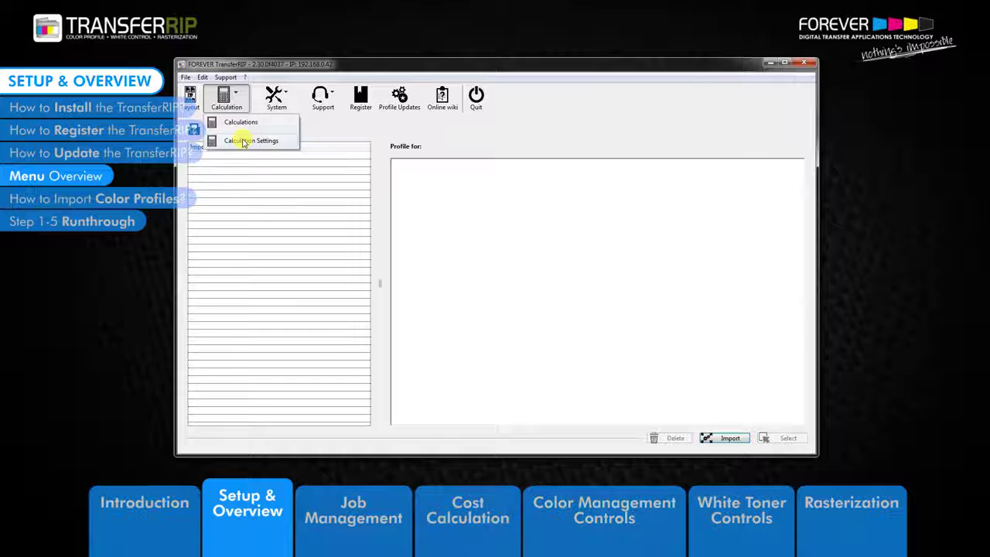
{"action": "left_click", "coordinate": [242, 141]}
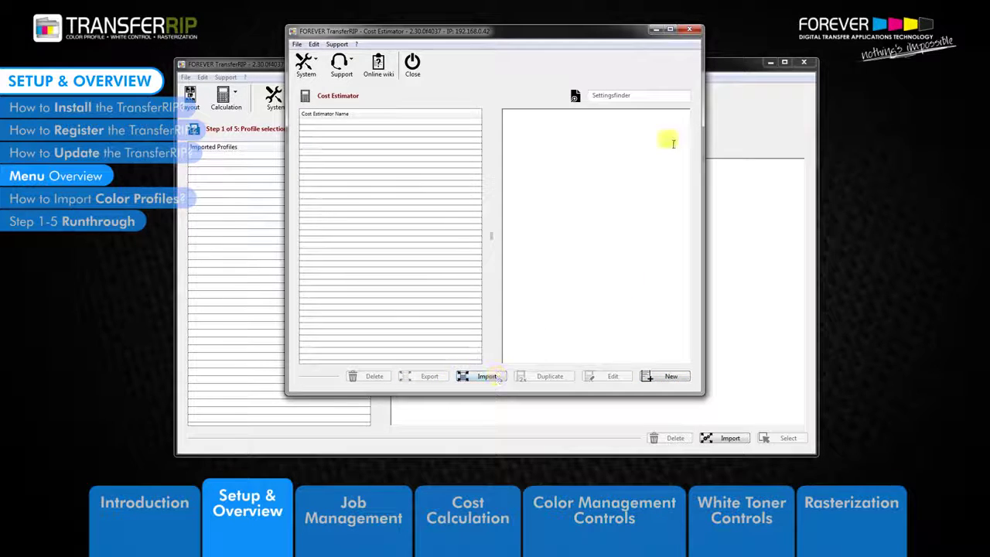
{"action": "left_click", "coordinate": [689, 30]}
{"action": "left_click", "coordinate": [225, 98]}
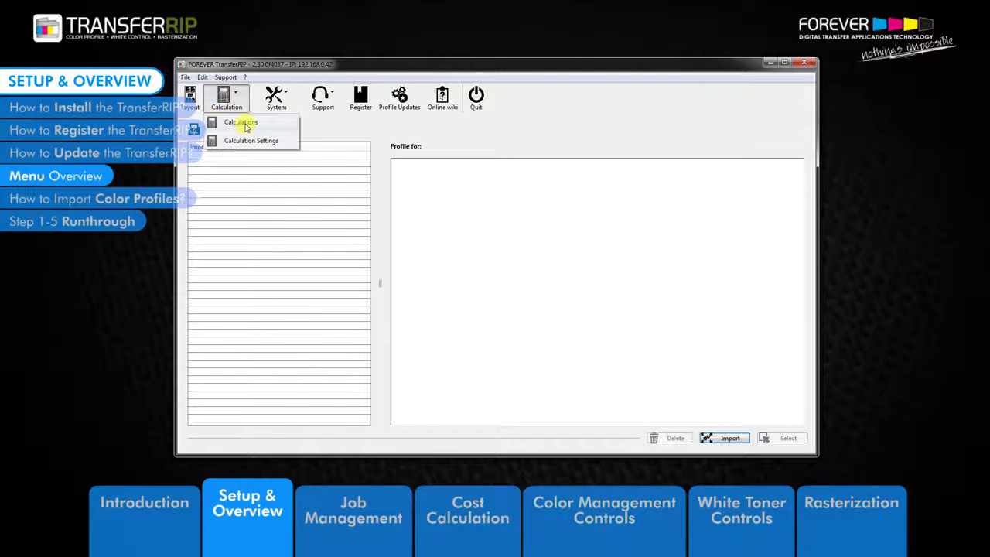
{"action": "left_click", "coordinate": [245, 124]}
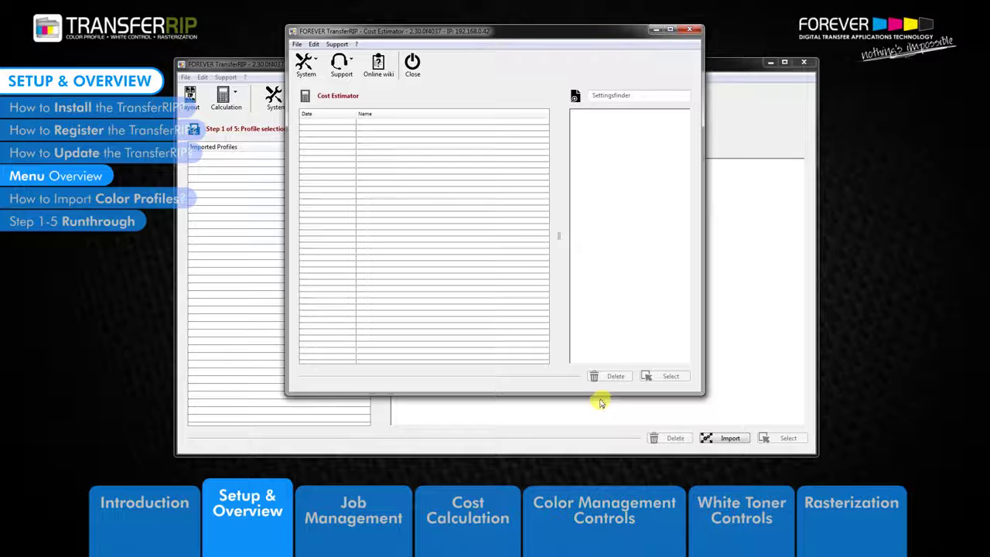
{"action": "left_click", "coordinate": [689, 29]}
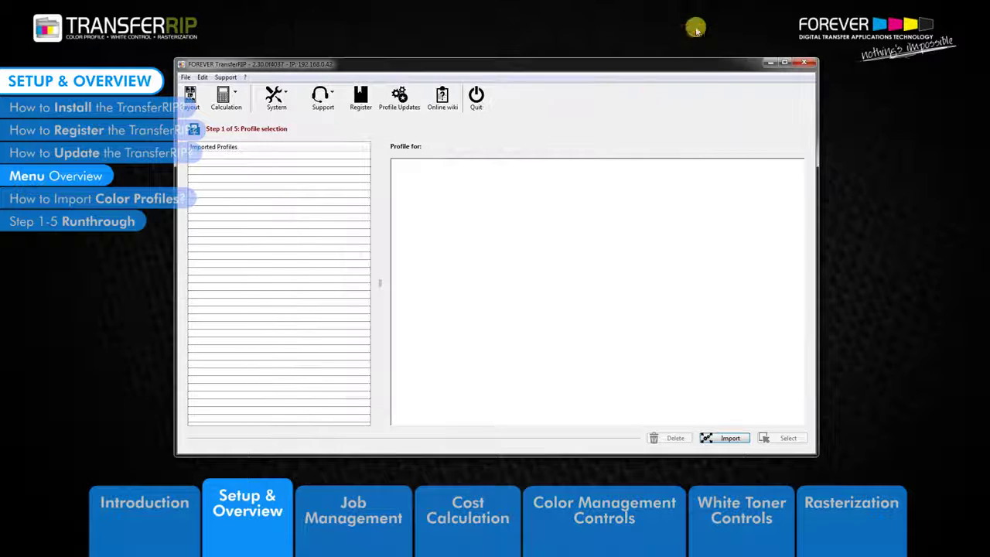
Step: Set the currency to $ in the global settings, keeping mm as the measure unit, and save
{"action": "left_click", "coordinate": [278, 101]}
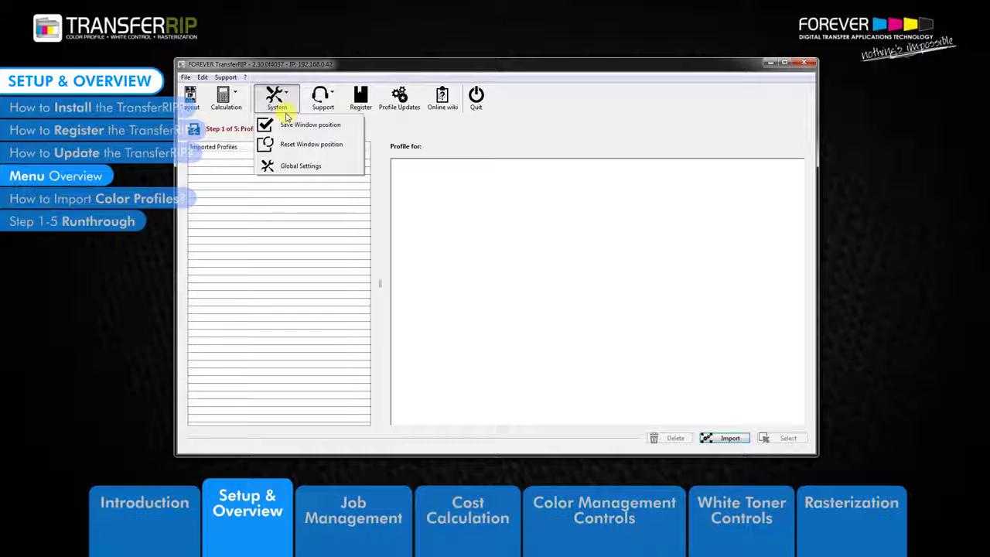
{"action": "left_click", "coordinate": [299, 166]}
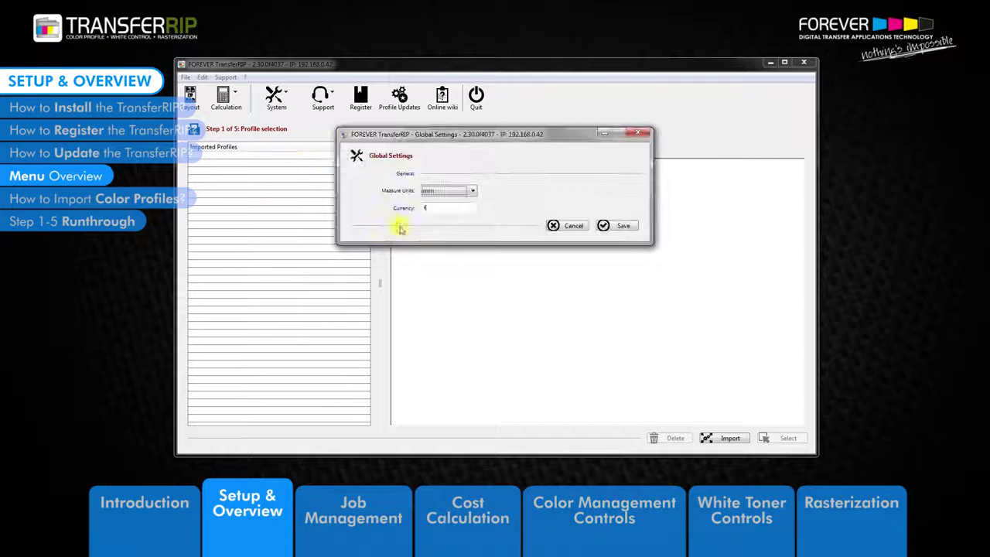
{"action": "left_click", "coordinate": [471, 191]}
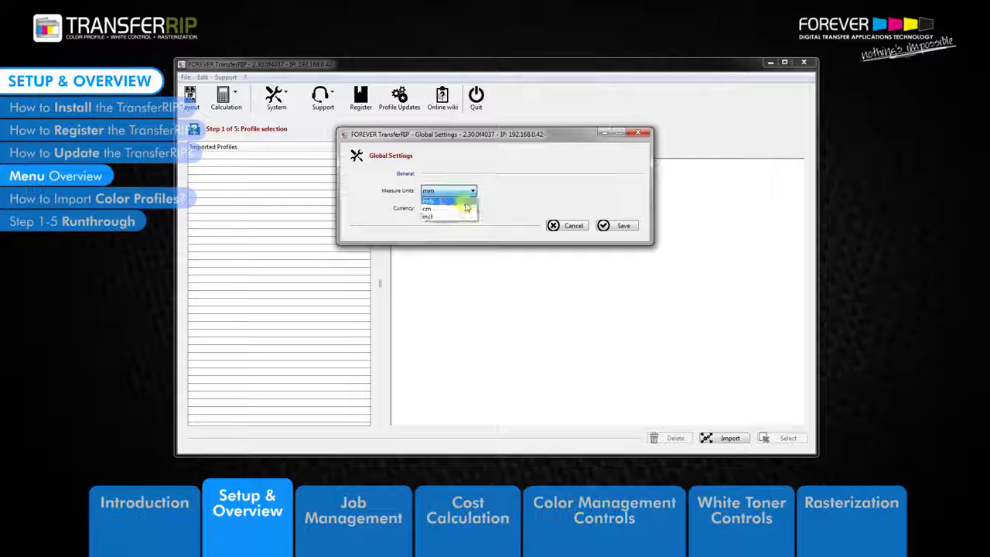
{"action": "left_click", "coordinate": [473, 191]}
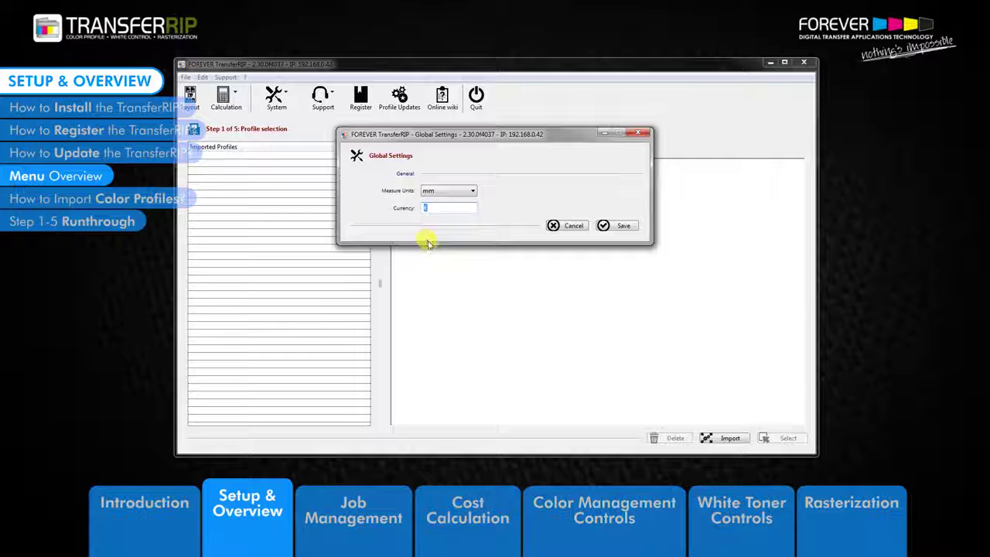
{"action": "type", "text": "$"}
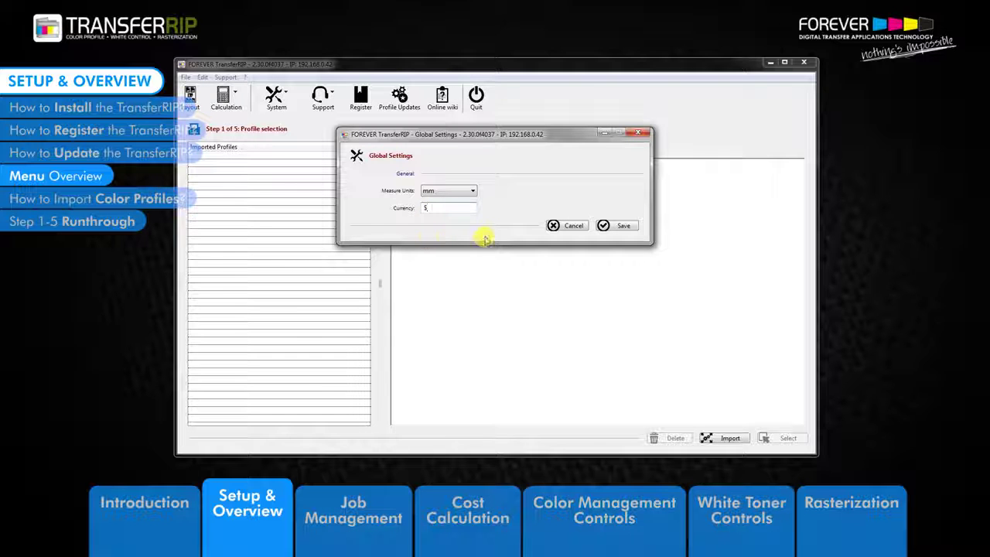
{"action": "left_click", "coordinate": [619, 226]}
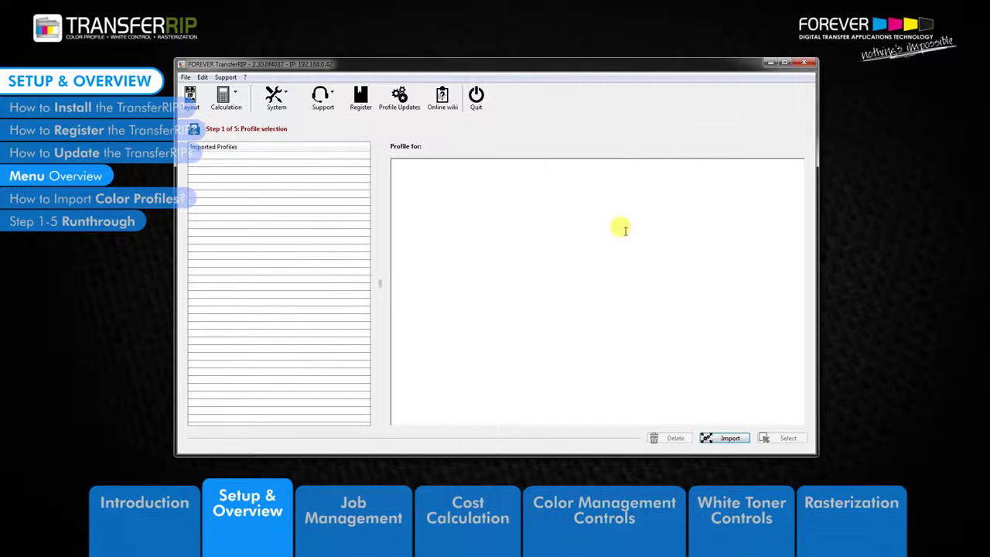
Step: Shrink the main window from its upper-left corner and save the window position before closing the program
{"action": "left_click", "coordinate": [276, 97]}
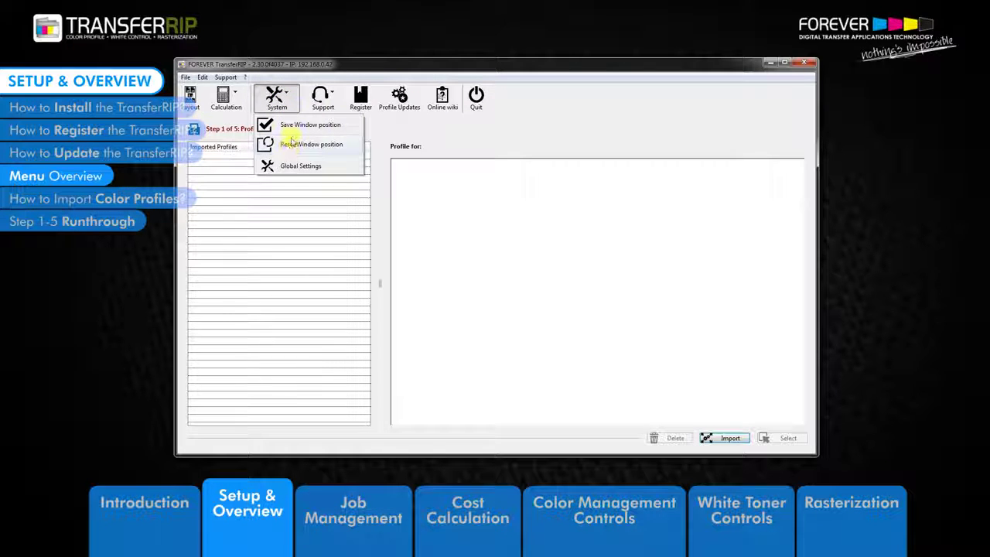
{"action": "left_click", "coordinate": [178, 62]}
{"action": "left_click", "coordinate": [178, 62]}
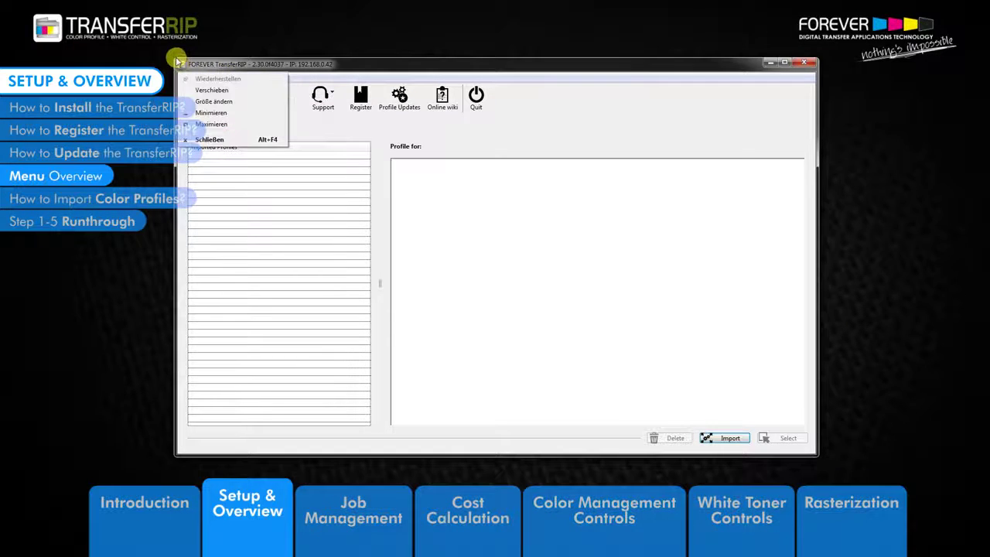
{"action": "left_click", "coordinate": [171, 54]}
{"action": "left_click_drag", "start_coordinate": [172, 54], "coordinate": [271, 92]}
{"action": "left_click", "coordinate": [376, 126]}
{"action": "left_click", "coordinate": [396, 153]}
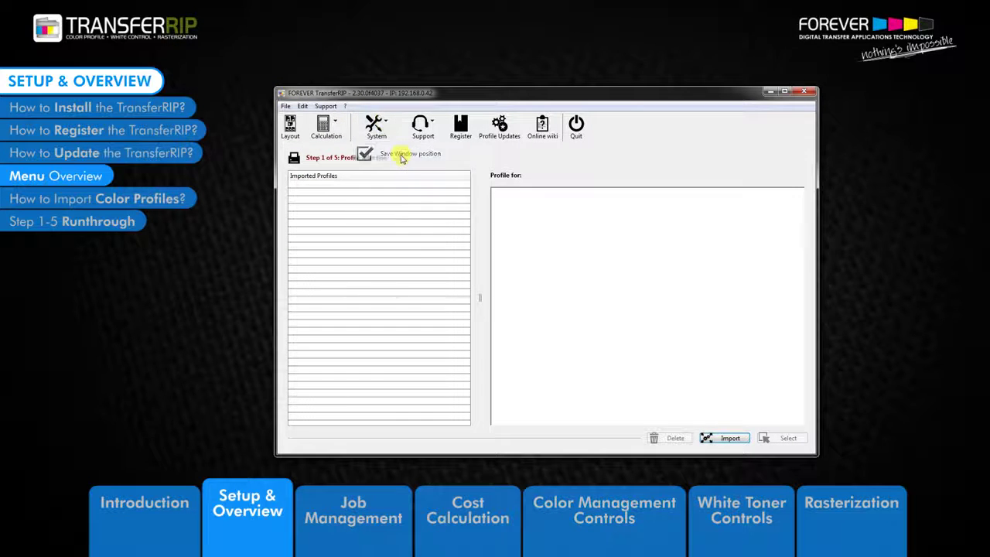
{"action": "left_click", "coordinate": [804, 91]}
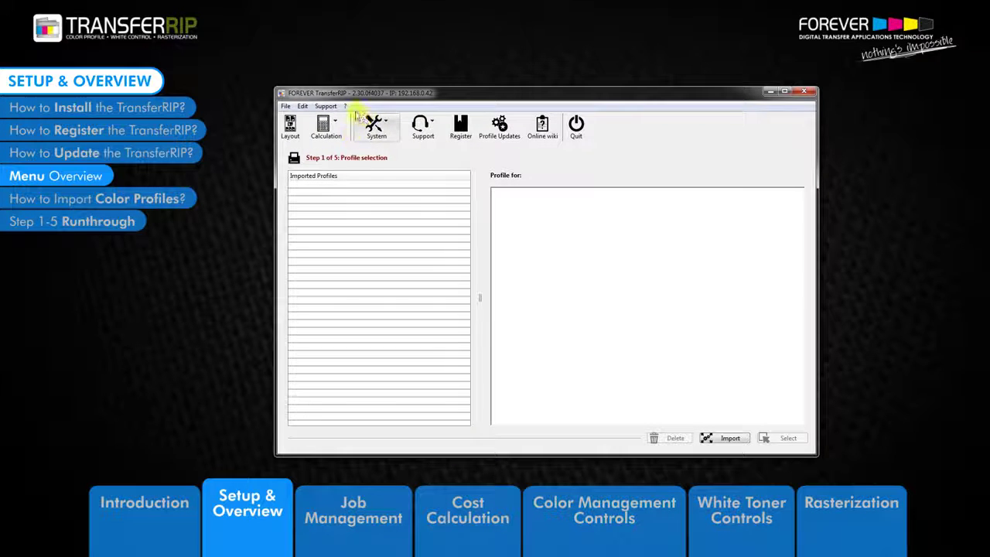
Step: Reset the main window to its default position
{"action": "left_click", "coordinate": [376, 125]}
{"action": "left_click", "coordinate": [394, 174]}
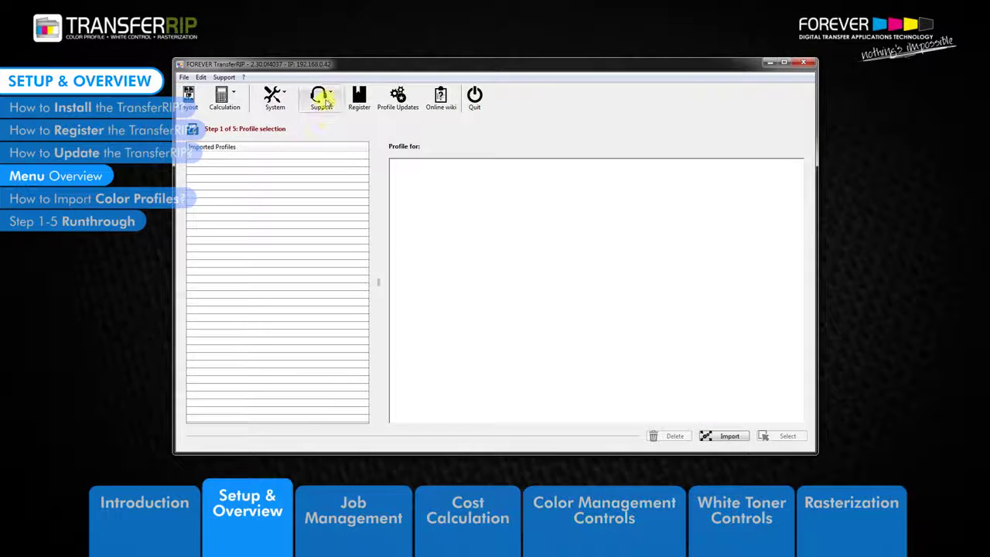
Step: Look through the bug reporting form, including the contact data fields and error file selection, and close it
{"action": "left_click", "coordinate": [326, 101]}
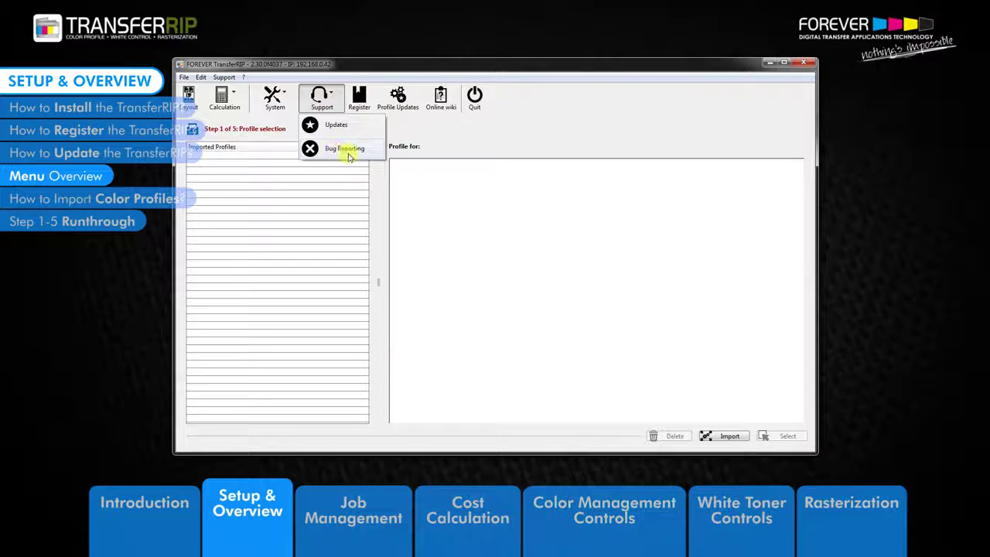
{"action": "left_click", "coordinate": [342, 149]}
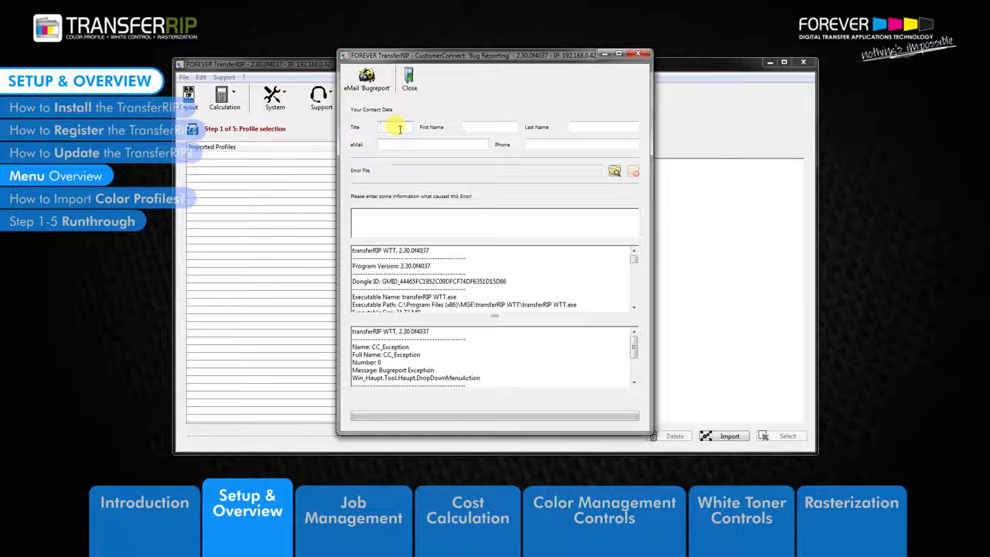
{"action": "left_click", "coordinate": [400, 129]}
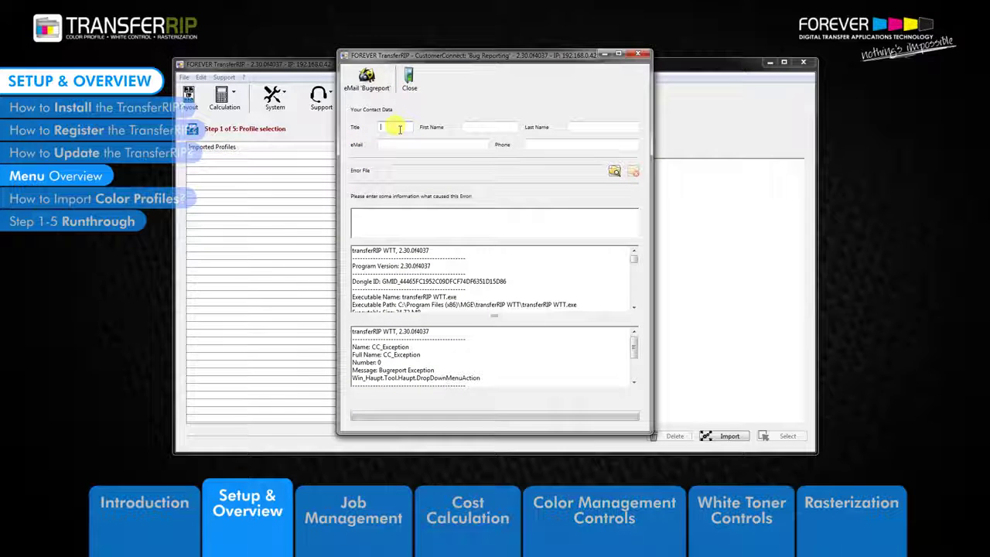
{"action": "left_click", "coordinate": [614, 171]}
{"action": "left_click", "coordinate": [793, 268]}
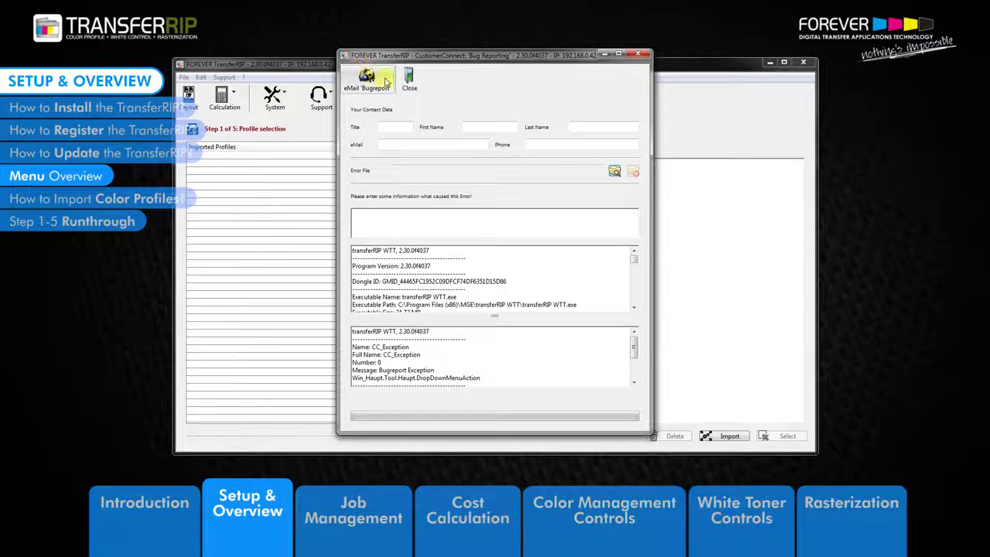
{"action": "left_click", "coordinate": [409, 79]}
Step: View the UpdatePlan System login window for software updates and close it without logging in
{"action": "left_click", "coordinate": [321, 99]}
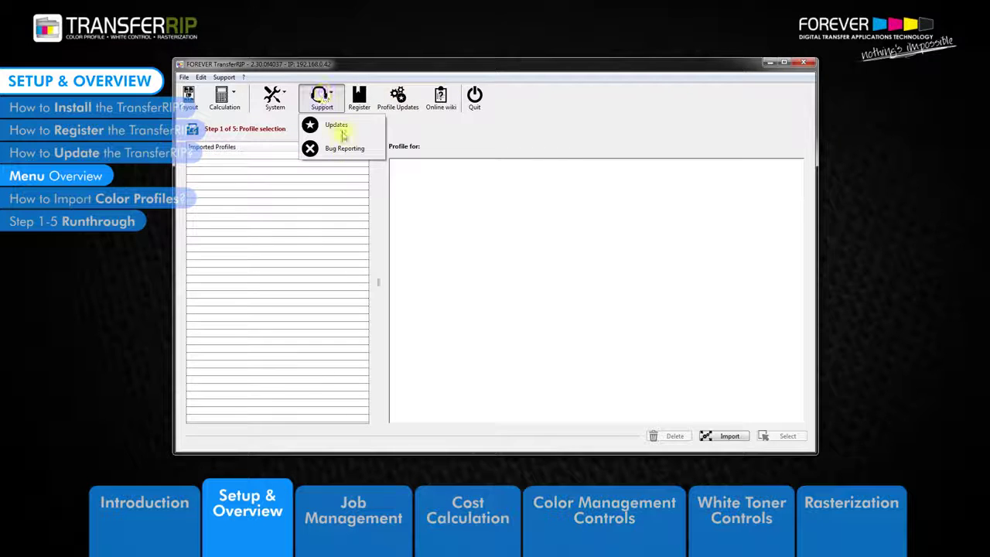
{"action": "left_click", "coordinate": [339, 129]}
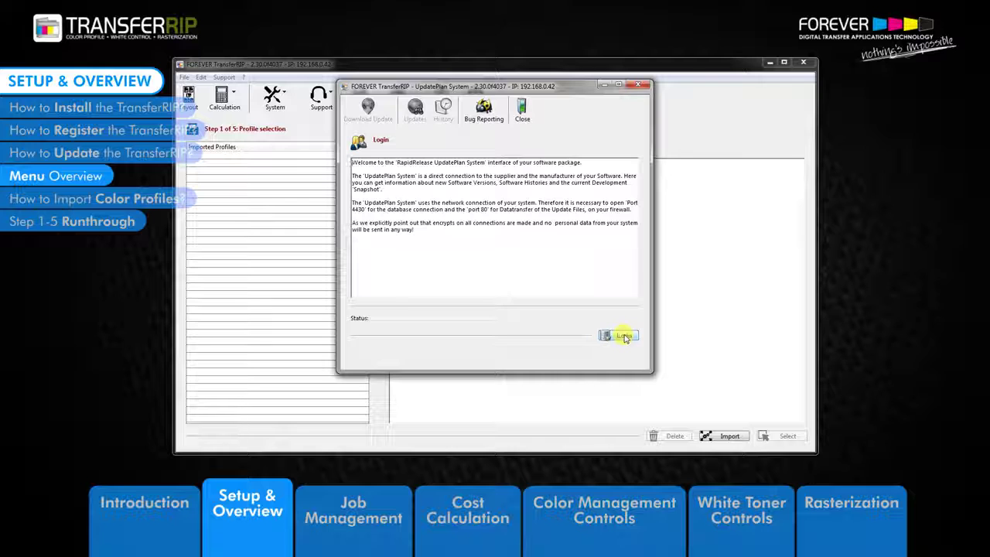
{"action": "left_click_drag", "start_coordinate": [565, 90], "coordinate": [570, 127]}
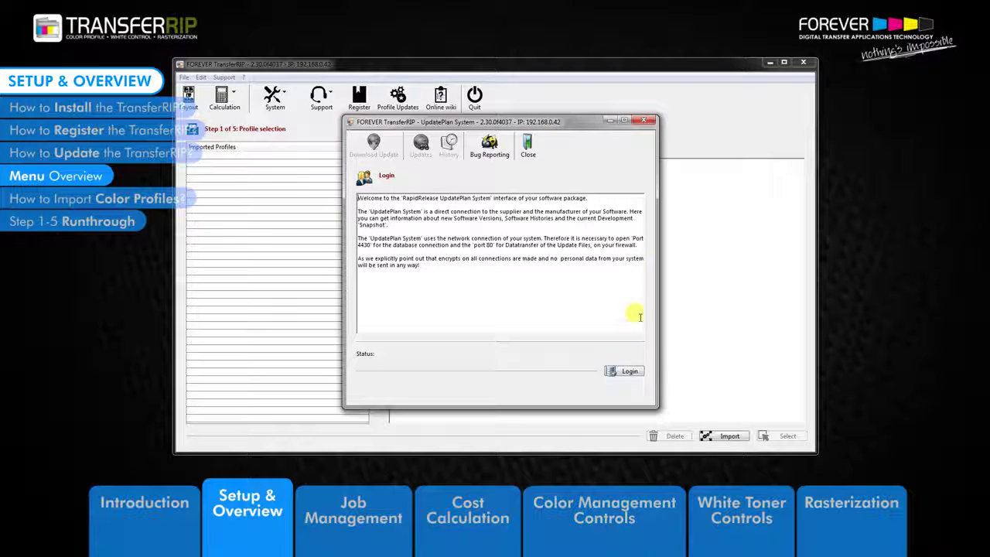
{"action": "left_click", "coordinate": [528, 145]}
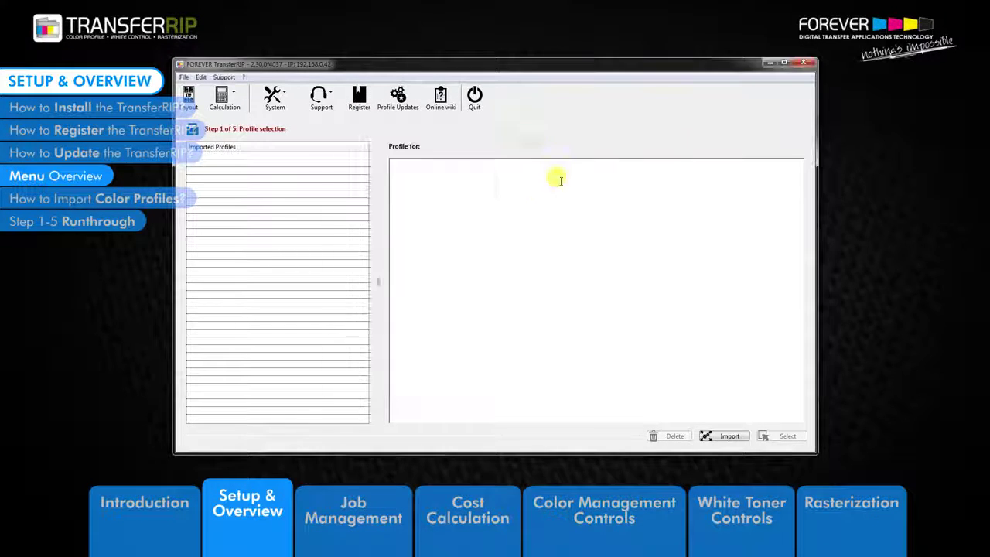
Step: Copy the machine/dongle ID from the UpdatePlan registration window
{"action": "left_click", "coordinate": [360, 100]}
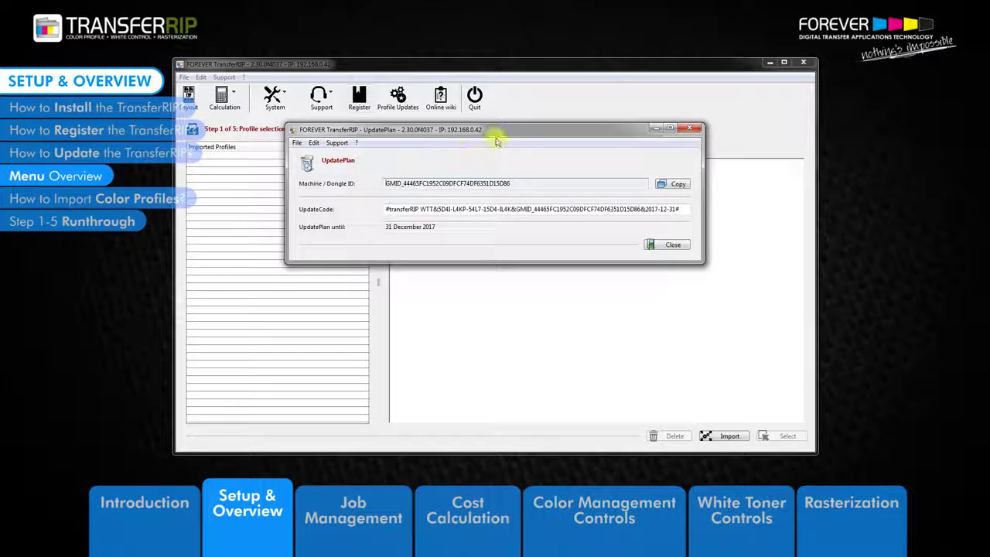
{"action": "left_click_drag", "start_coordinate": [508, 124], "coordinate": [514, 169]}
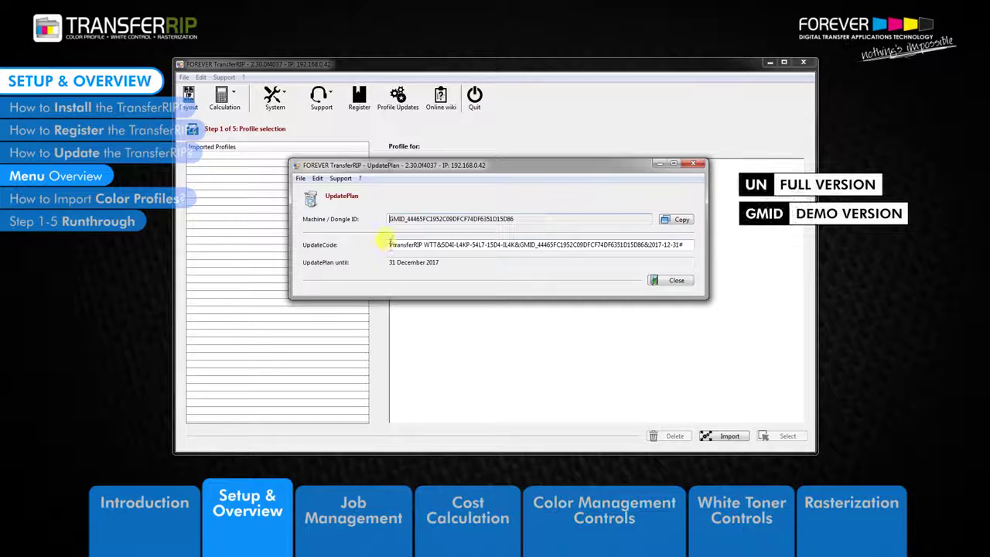
{"action": "left_click_drag", "start_coordinate": [389, 219], "coordinate": [515, 219]}
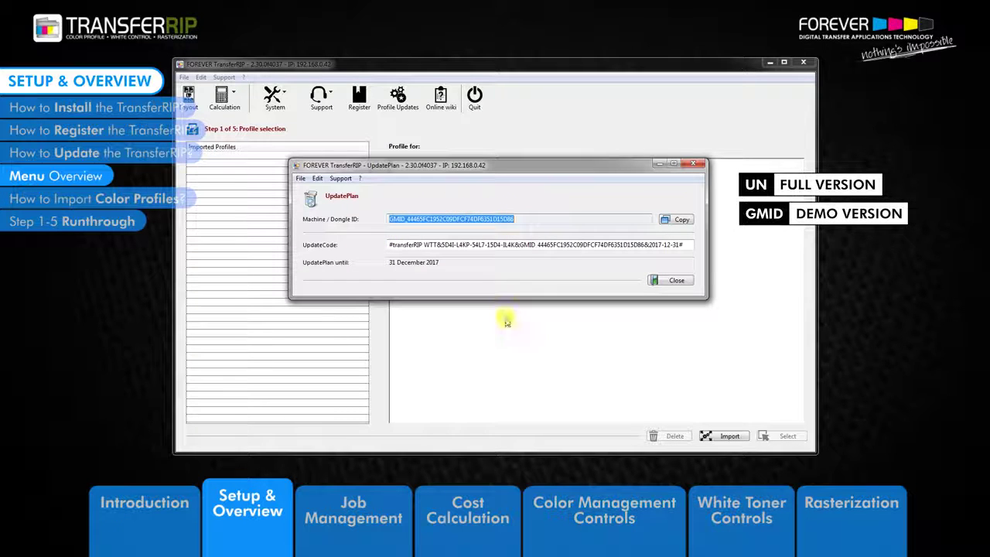
{"action": "left_click", "coordinate": [513, 217]}
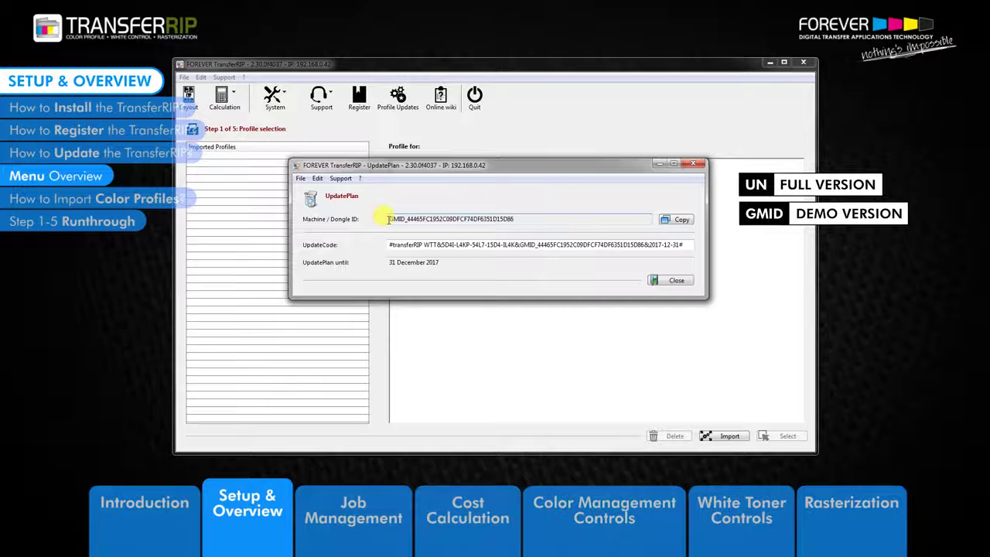
{"action": "left_click_drag", "start_coordinate": [389, 219], "coordinate": [518, 219]}
{"action": "left_click", "coordinate": [518, 218]}
{"action": "left_click", "coordinate": [667, 222]}
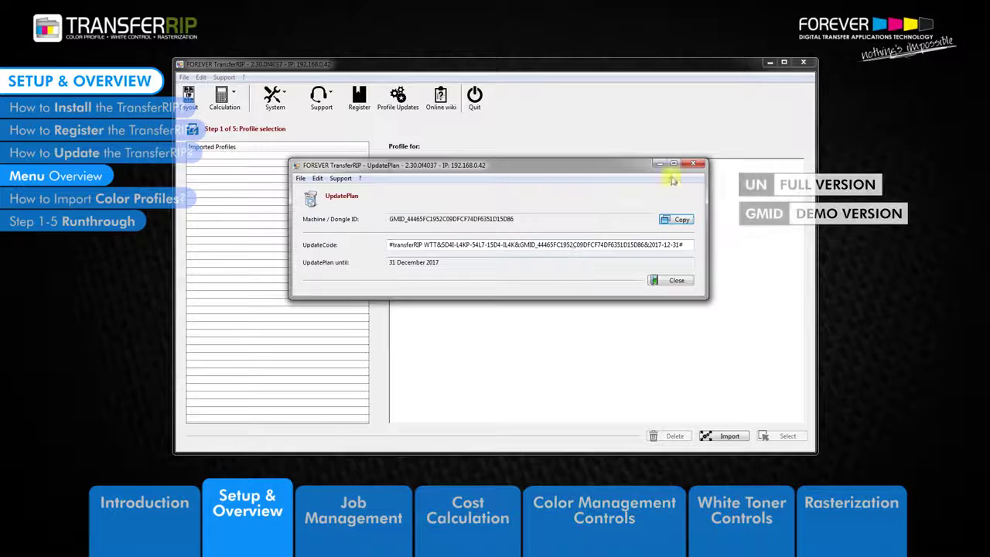
Step: Close the UpdatePlan window and download the Laser-Dark (No-Cut) LowTemp profile for OKI ES9420WT / C920WT / Pro920WT (A3) from the profile updates page
{"action": "left_click", "coordinate": [692, 163]}
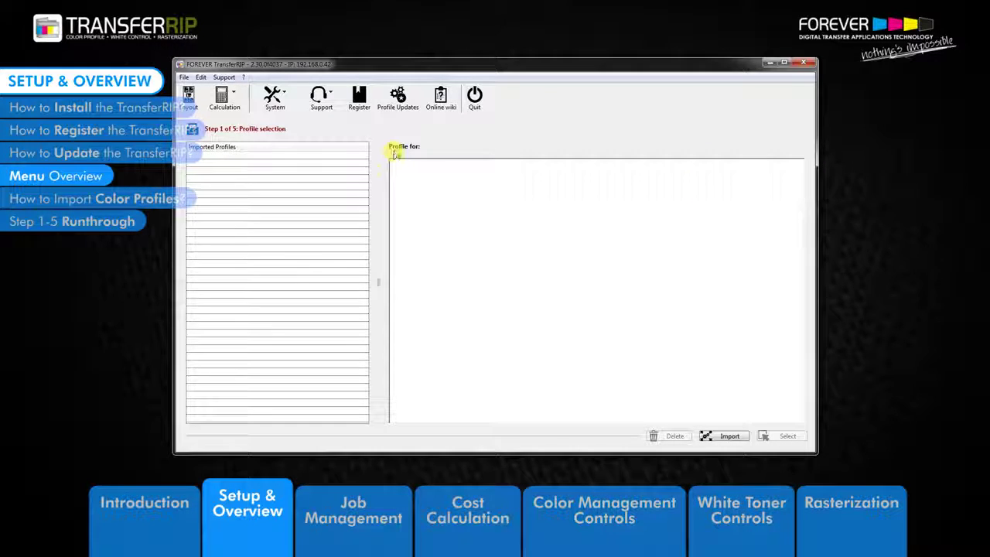
{"action": "left_click", "coordinate": [397, 97]}
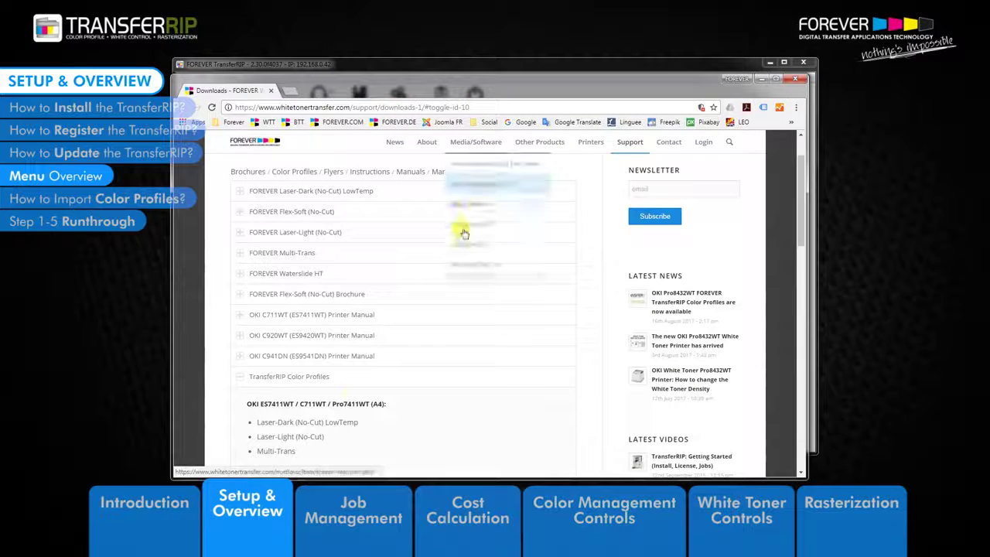
{"action": "left_click", "coordinate": [300, 286]}
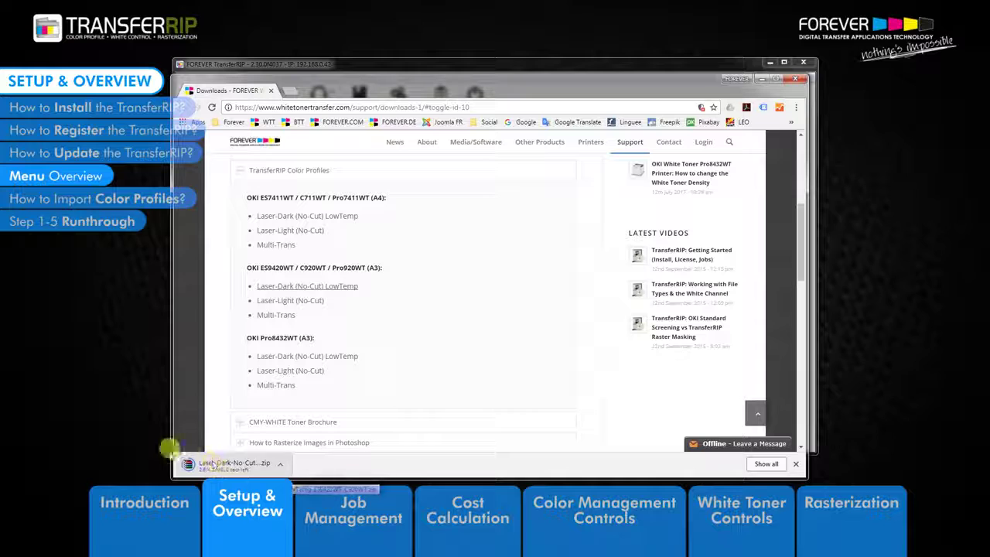
Step: View the Laser-Dark (No-Cut) LowTemp profile file inside the downloaded zip archive, and close the archive and the browser
{"action": "left_click", "coordinate": [230, 467]}
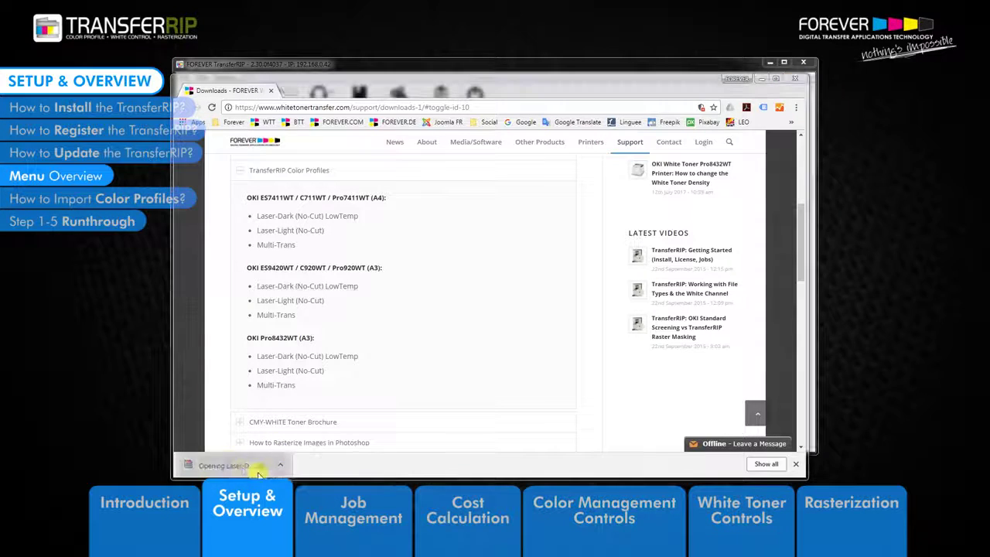
{"action": "double_click", "coordinate": [170, 233]}
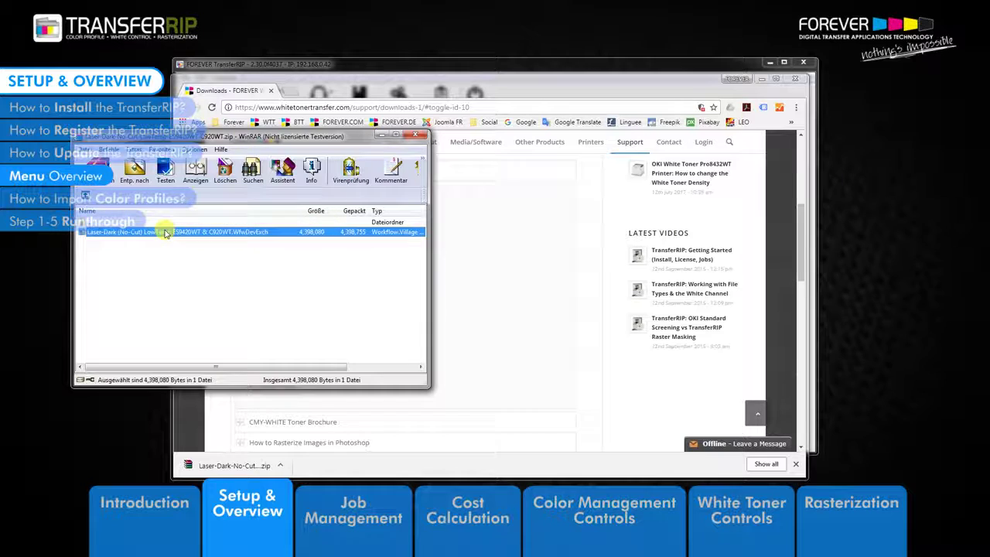
{"action": "left_click", "coordinate": [413, 137]}
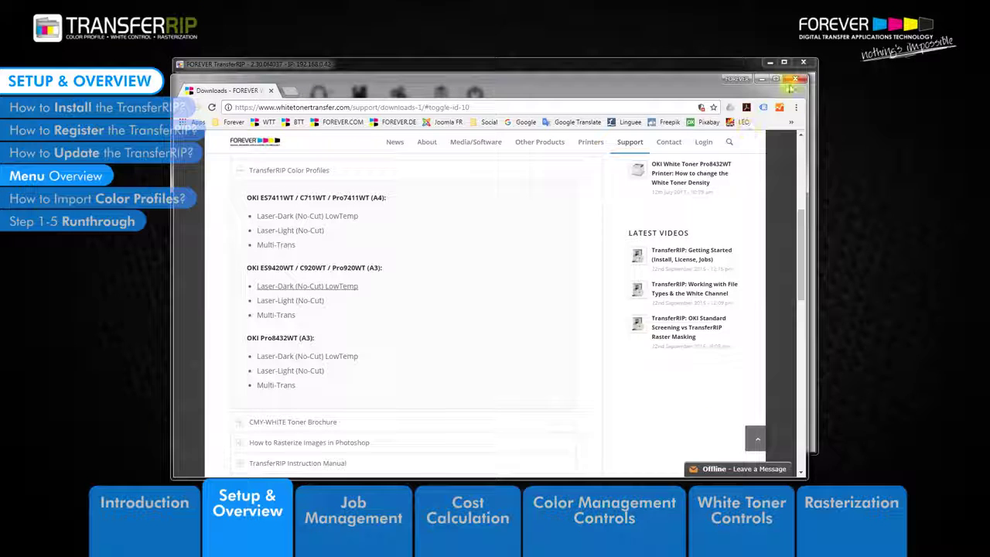
{"action": "left_click", "coordinate": [795, 80]}
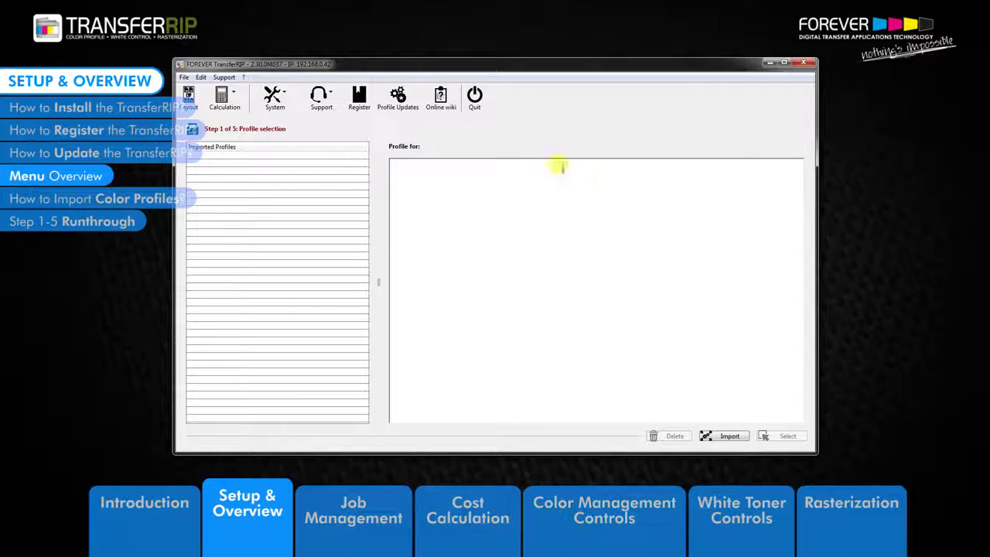
Step: Open the online wiki and look through its list of FOREVER TransferRIP topics
{"action": "left_click", "coordinate": [441, 99]}
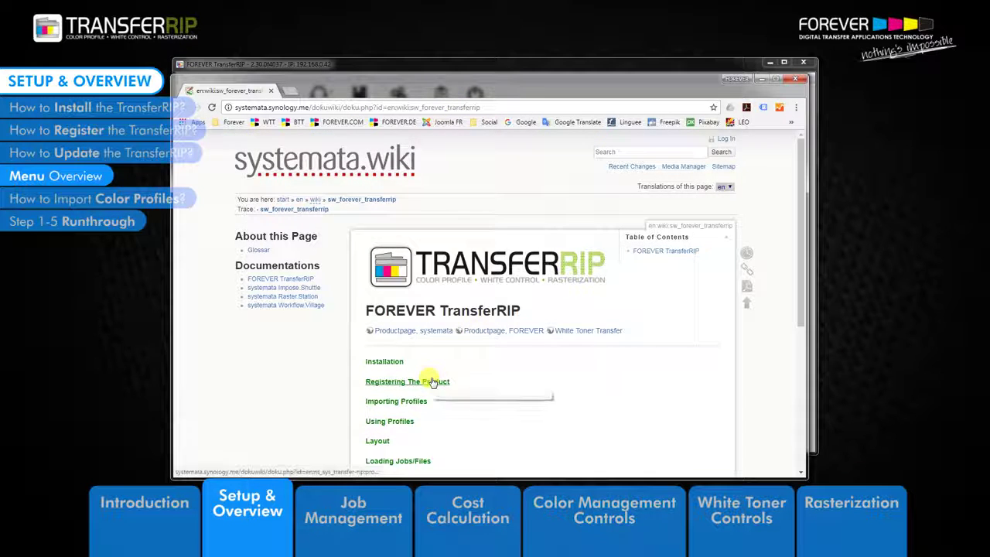
{"action": "scroll", "coordinate": [431, 380], "scroll_direction": "down", "scroll_amount": 2}
{"action": "scroll", "coordinate": [430, 379], "scroll_direction": "down", "scroll_amount": 3}
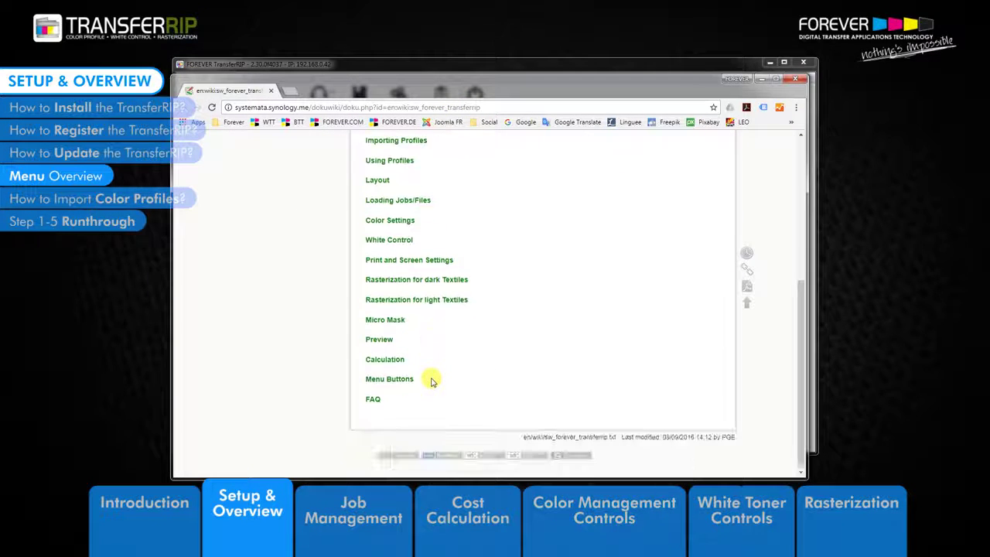
{"action": "scroll", "coordinate": [431, 380], "scroll_direction": "up", "scroll_amount": 3}
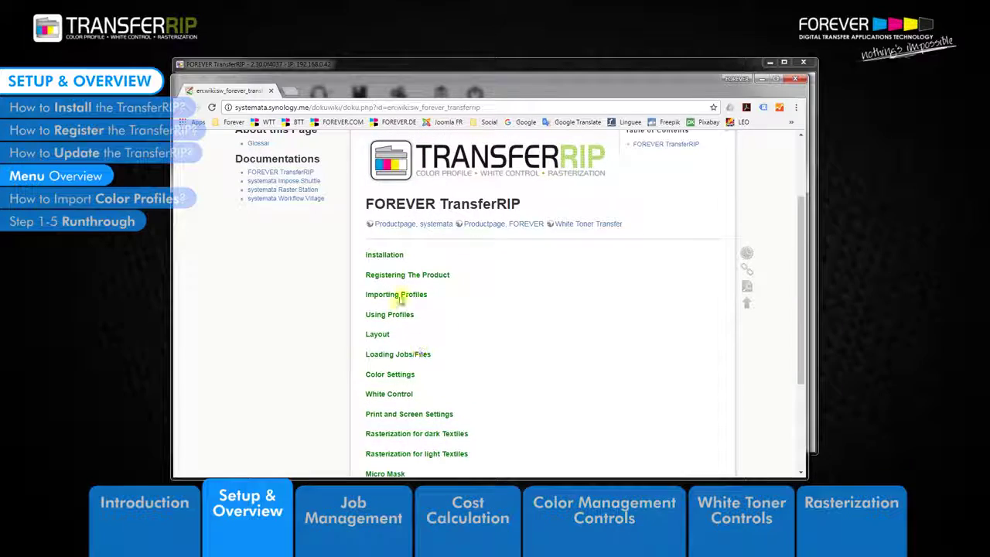
Step: Read through the wiki's Installation article with its setup instructions and screenshots, and close the browser
{"action": "left_click", "coordinate": [382, 255]}
{"action": "scroll", "coordinate": [434, 305], "scroll_direction": "down", "scroll_amount": 5}
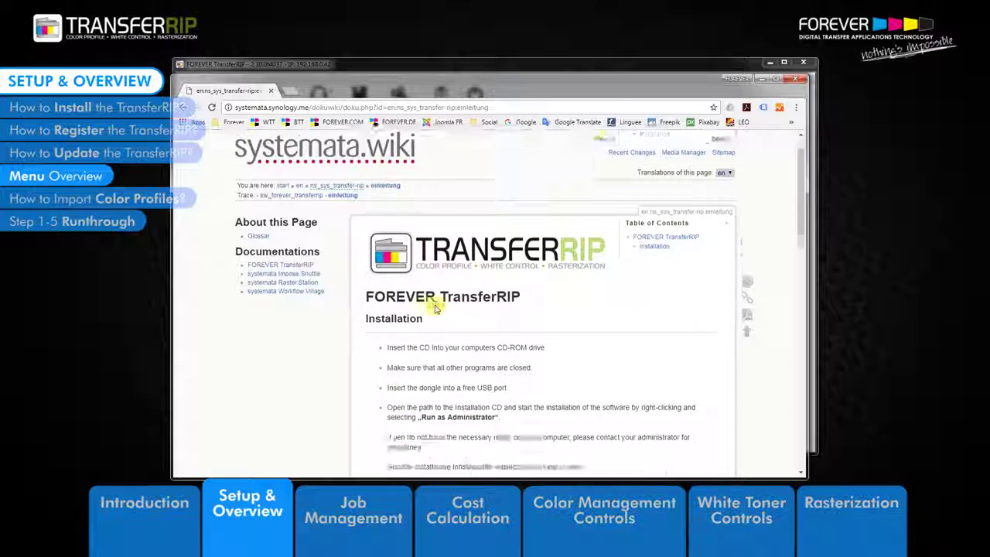
{"action": "scroll", "coordinate": [435, 305], "scroll_direction": "down", "scroll_amount": 4}
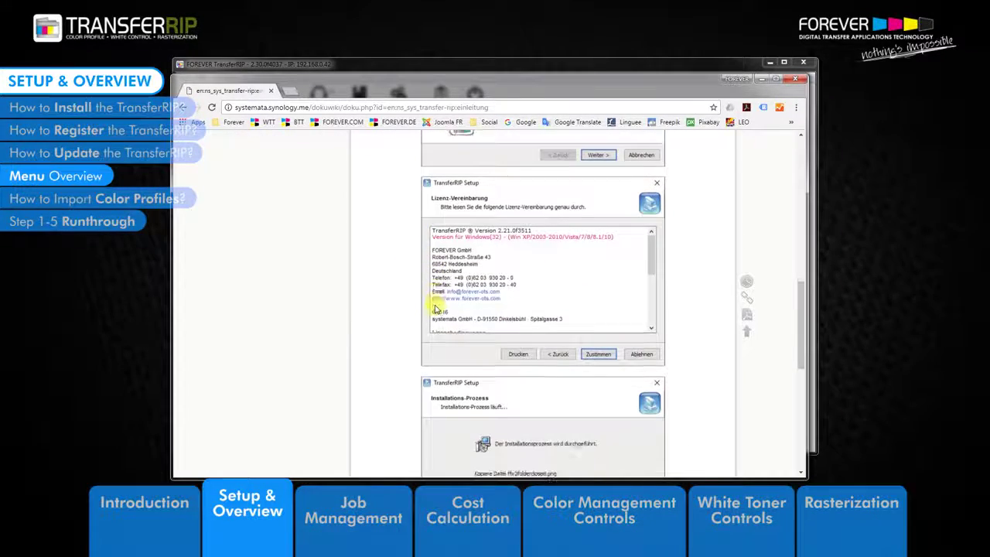
{"action": "scroll", "coordinate": [435, 305], "scroll_direction": "up", "scroll_amount": 6}
{"action": "scroll", "coordinate": [434, 305], "scroll_direction": "up", "scroll_amount": 2}
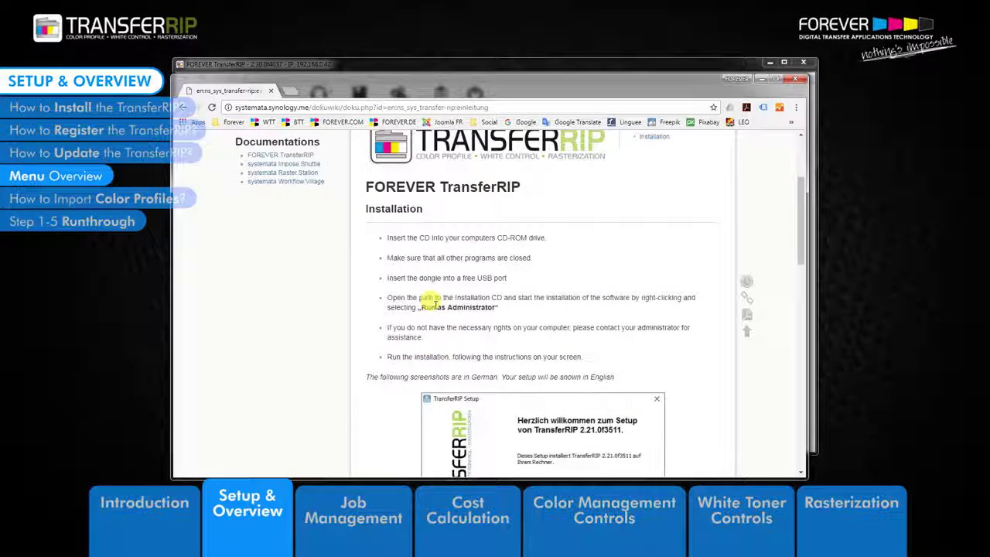
{"action": "scroll", "coordinate": [433, 305], "scroll_direction": "up", "scroll_amount": 3}
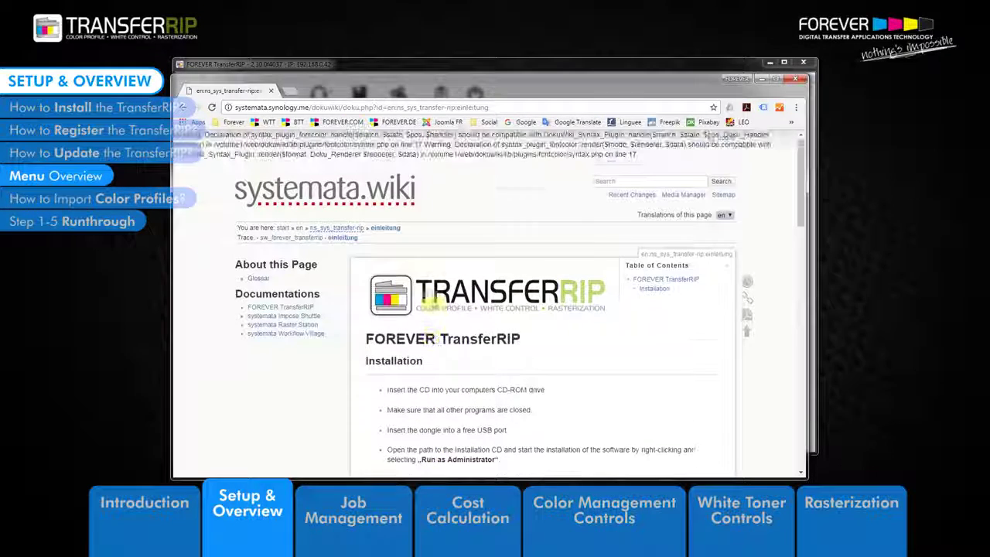
{"action": "left_click", "coordinate": [796, 79]}
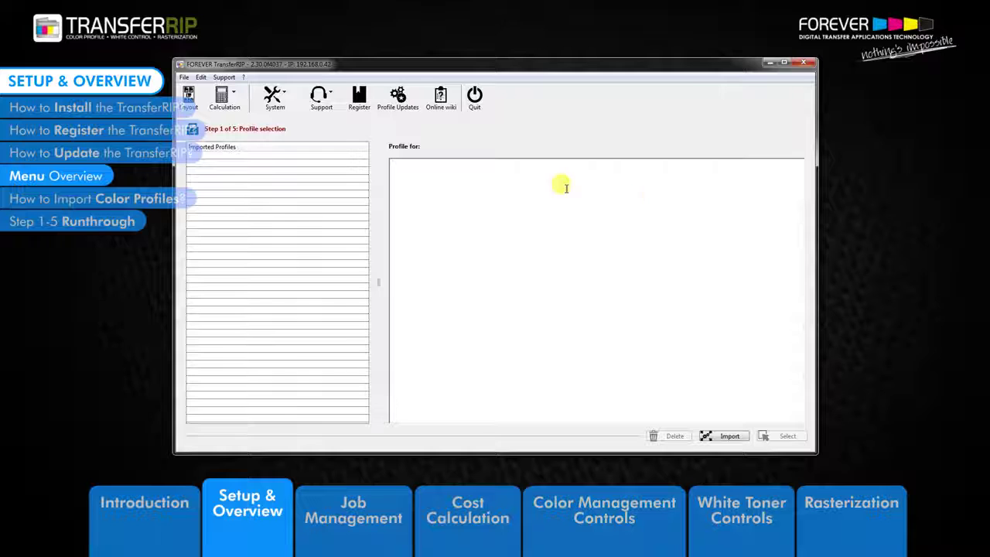